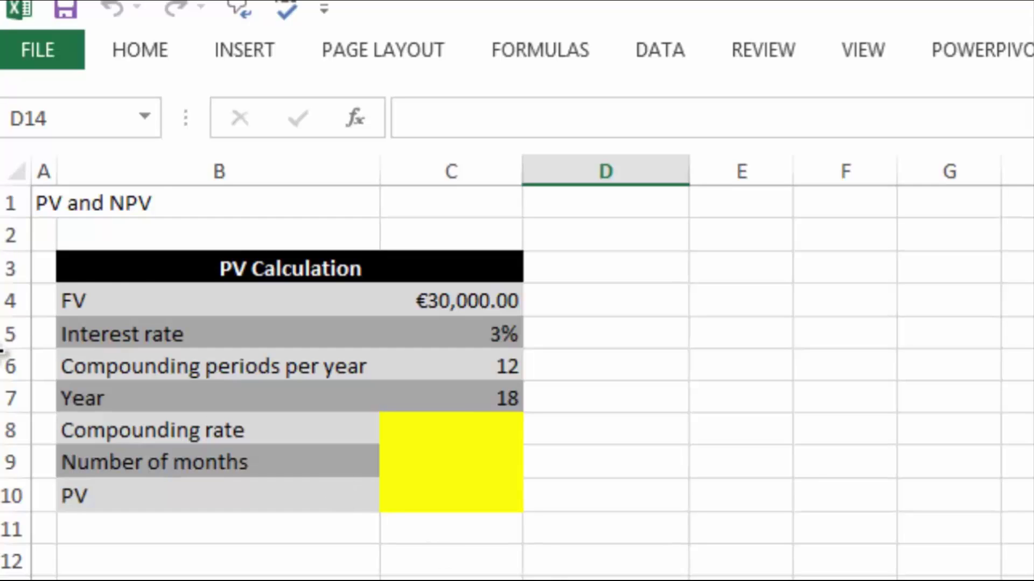
click(121, 294)
click(428, 302)
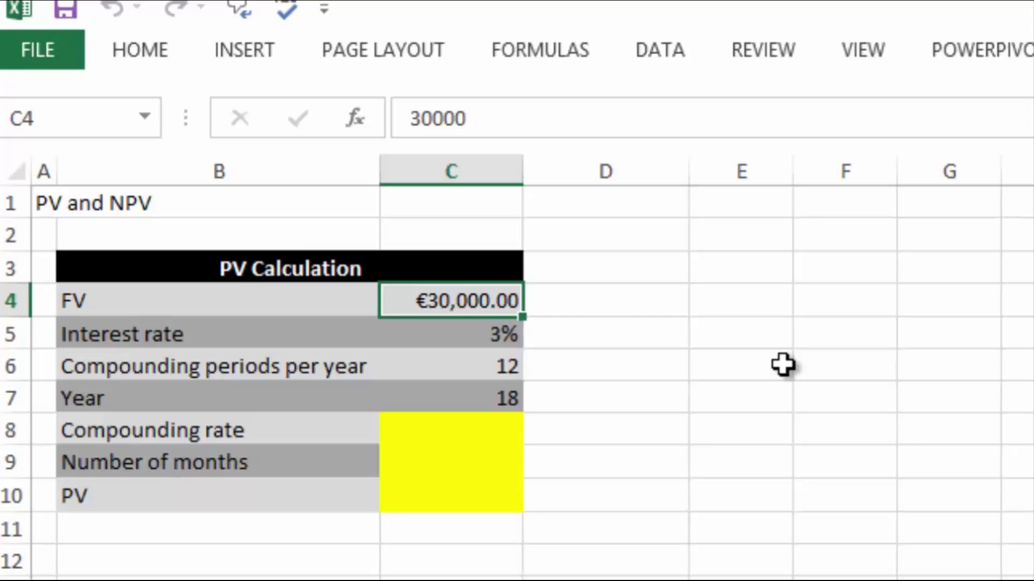
click(302, 299)
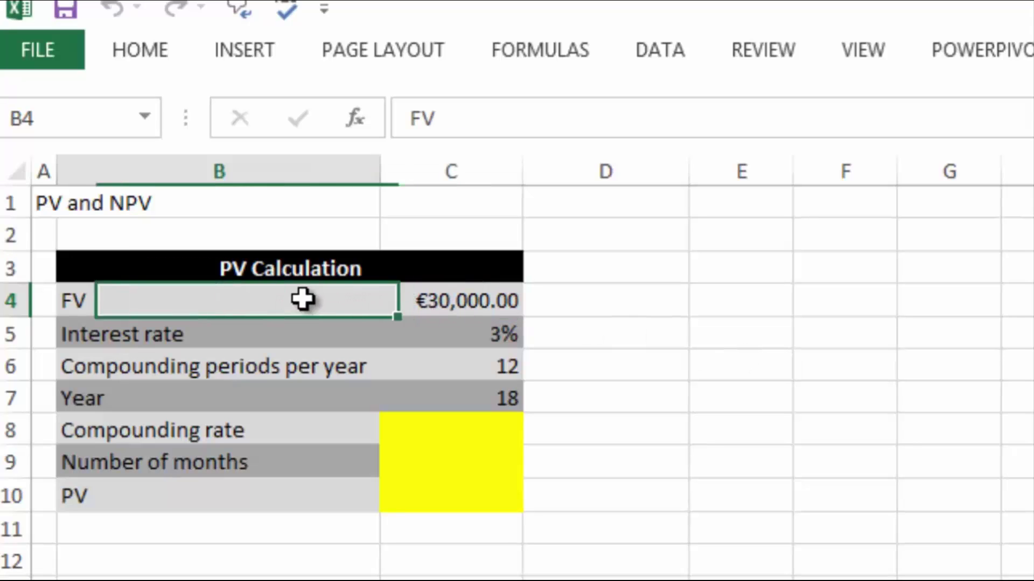
click(399, 300)
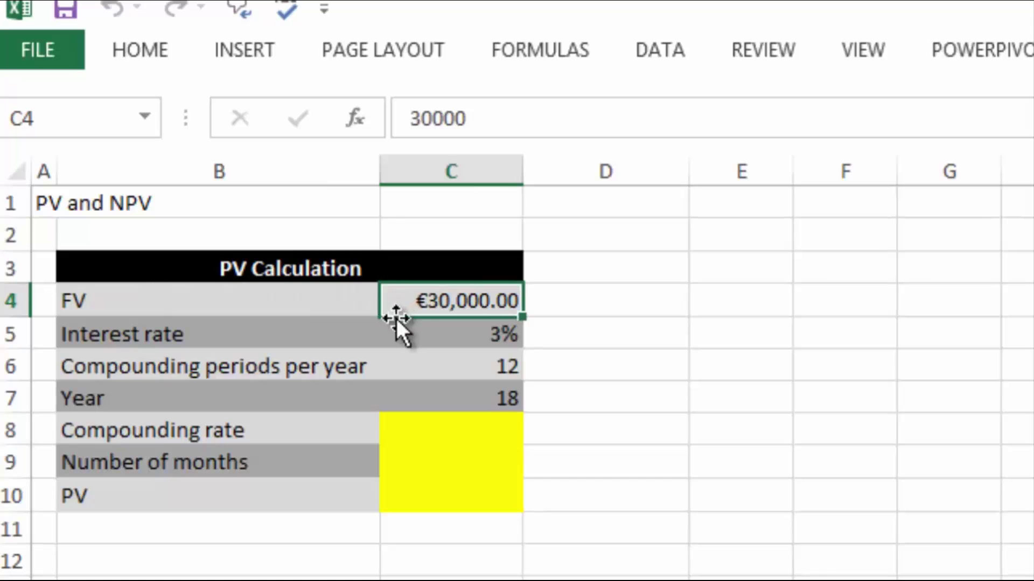
click(409, 337)
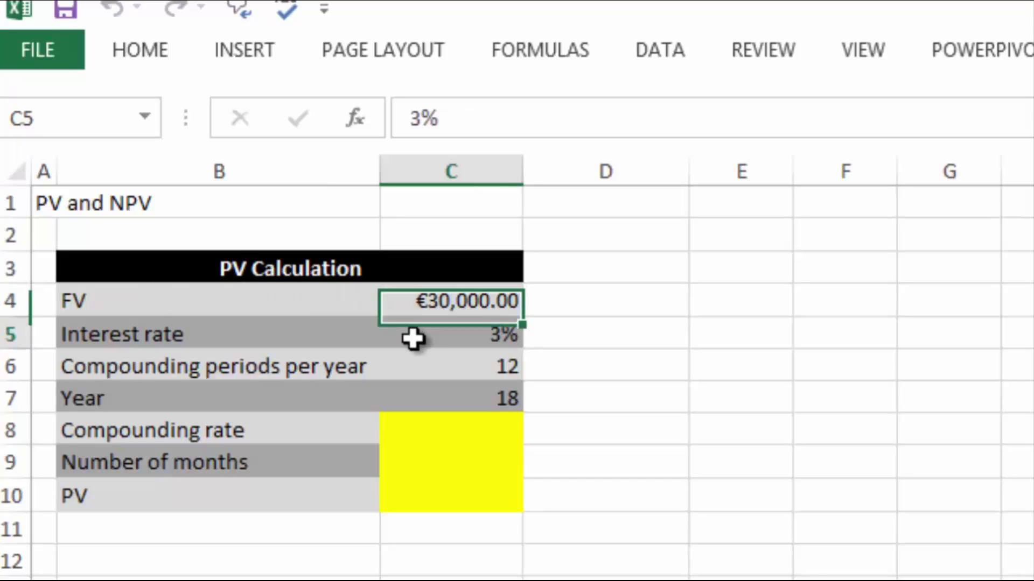
click(275, 373)
click(441, 364)
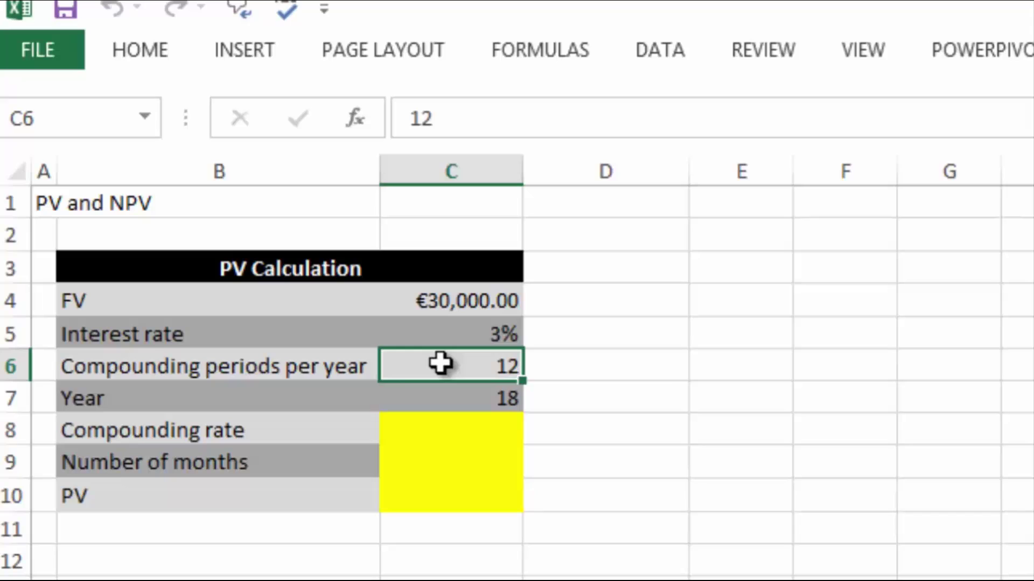
click(260, 392)
click(436, 397)
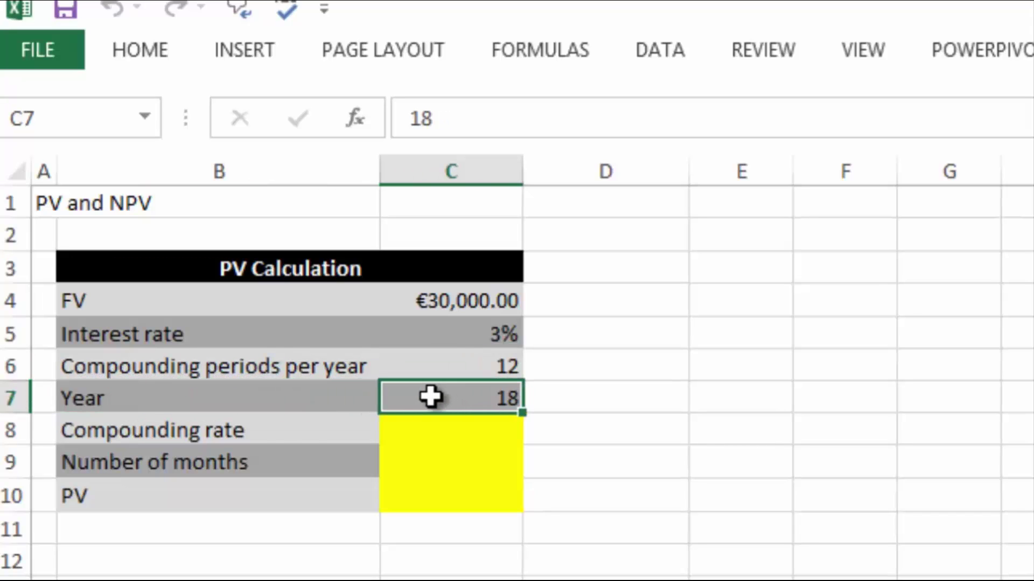
click(207, 436)
click(467, 430)
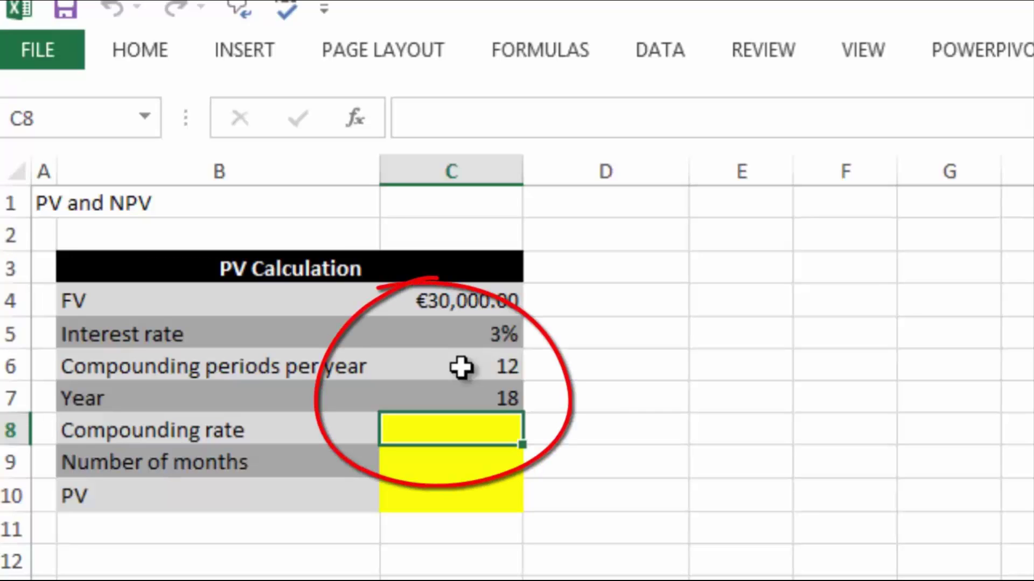
Enter =C5/C6 in C8 so the compounding rate shows 0.0025
text(=)
click(457, 334)
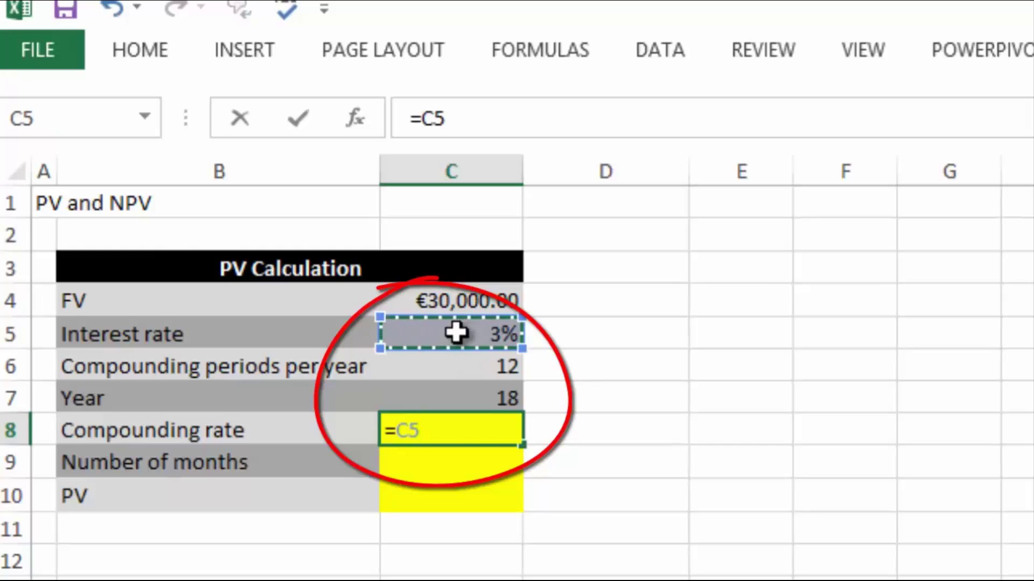
text(/)
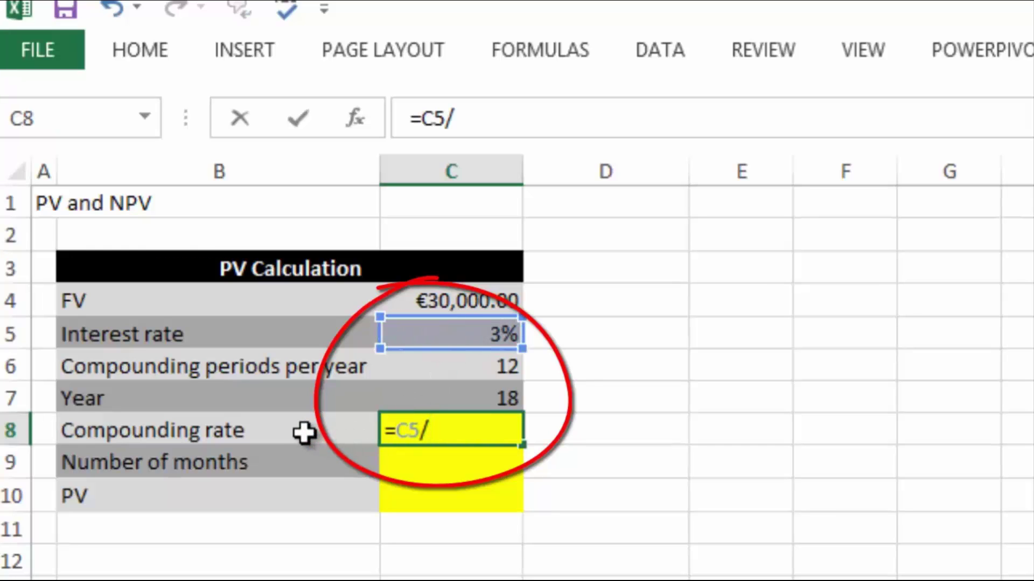
click(426, 372)
key(Return)
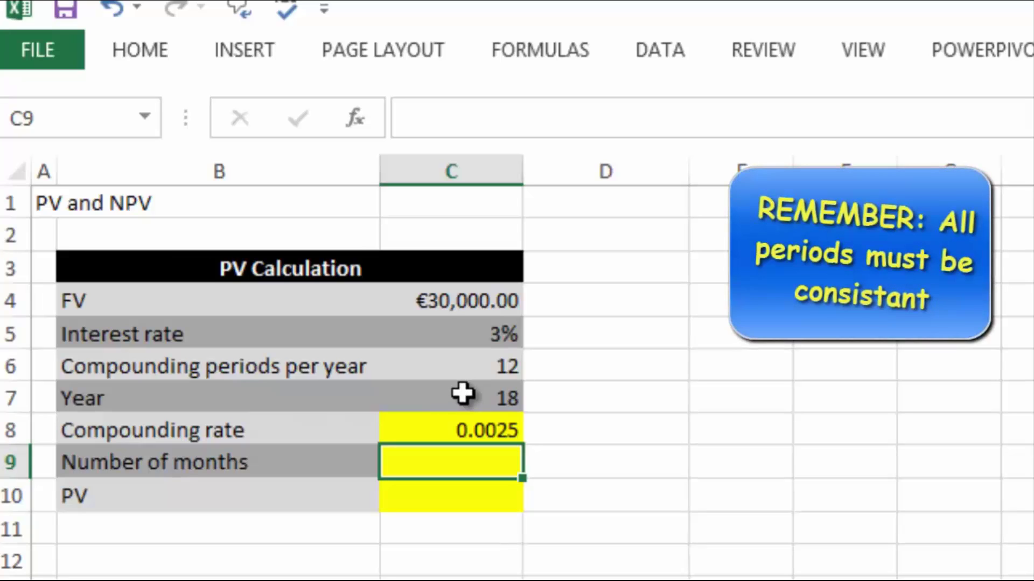
Enter =C7*12 in C9 so the number of months shows 216
text(=)
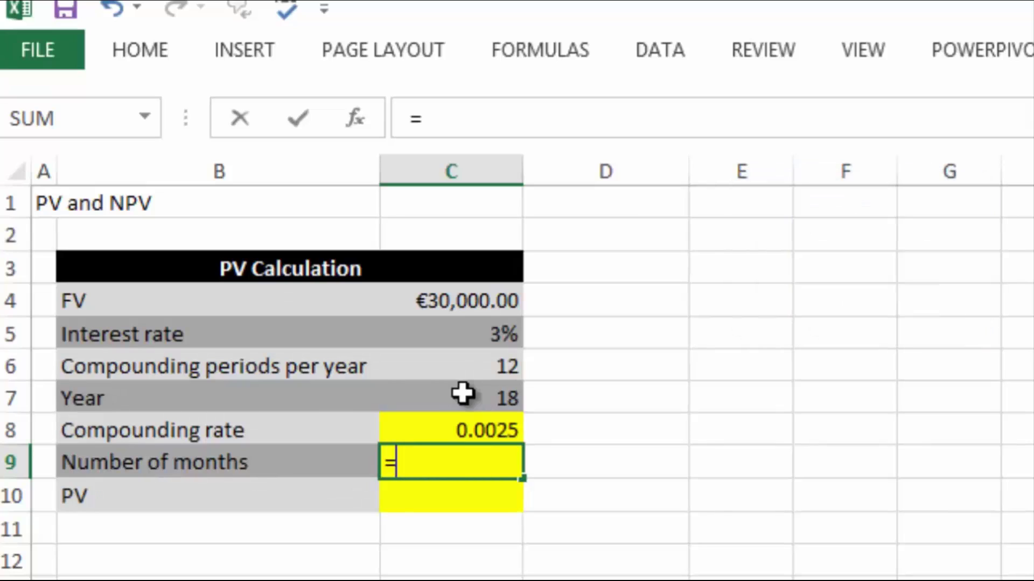
click(462, 394)
text(*)
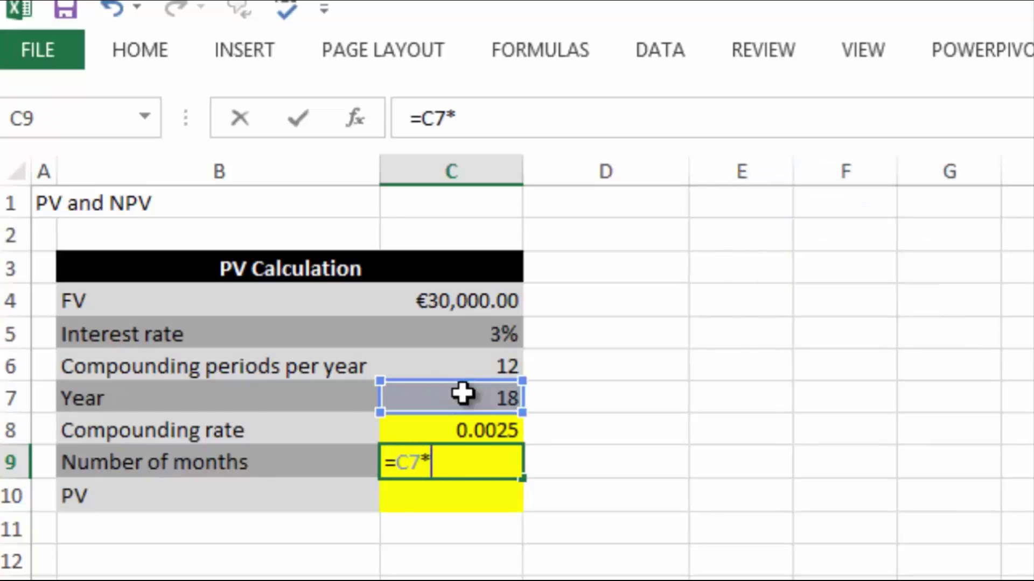
text(12)
key(Return)
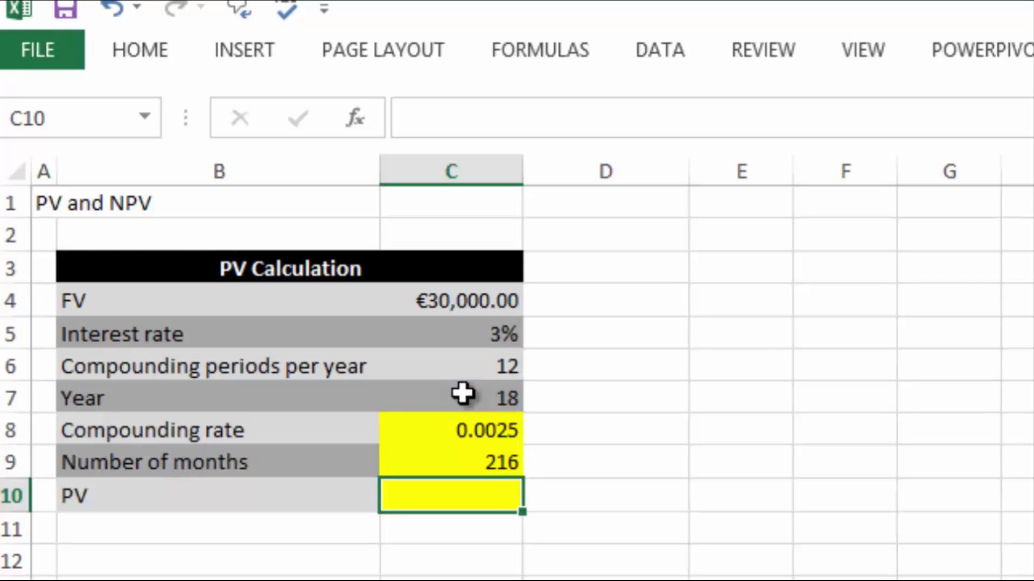
Start the formula =pv( in the PV cell C10
text(=p)
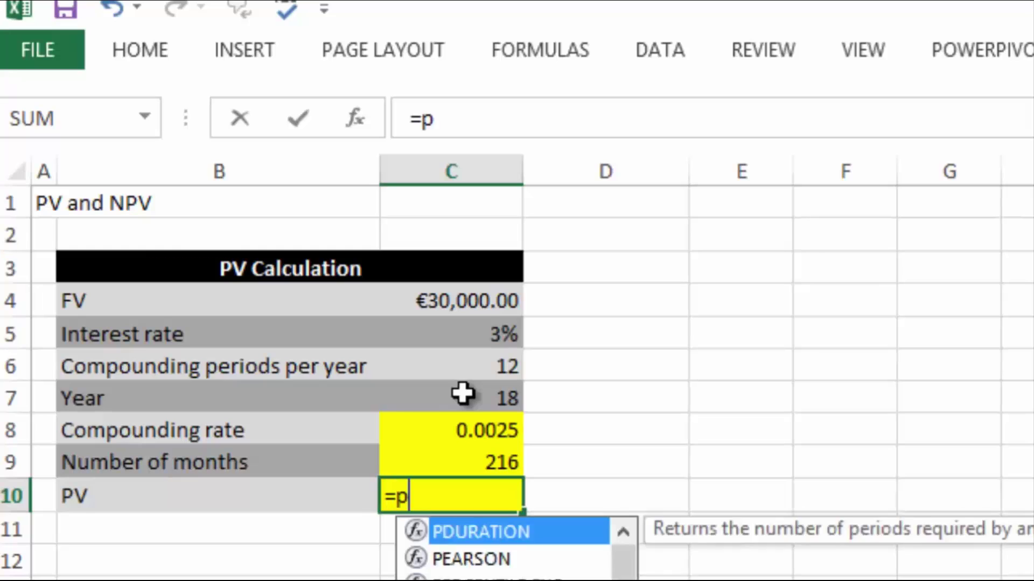
text(v)
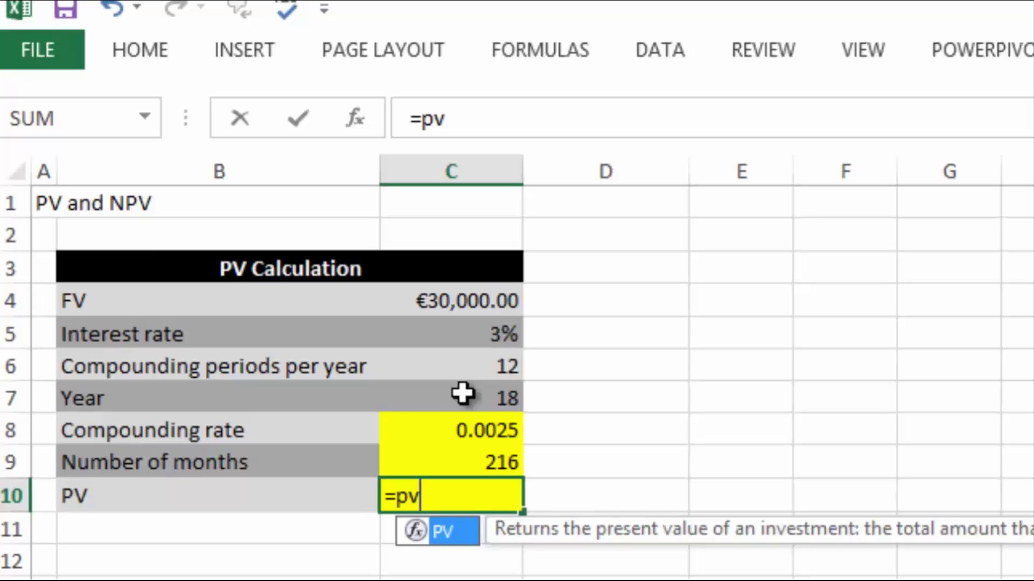
text(()
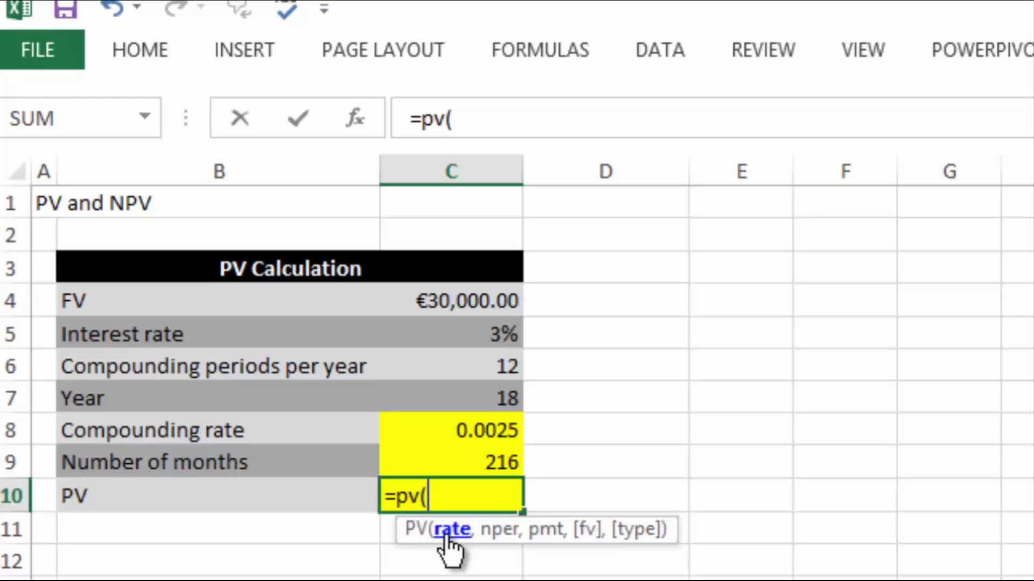
Finish C10 as =PV(C8,C9,,C4), returning -€17,494.23
click(455, 431)
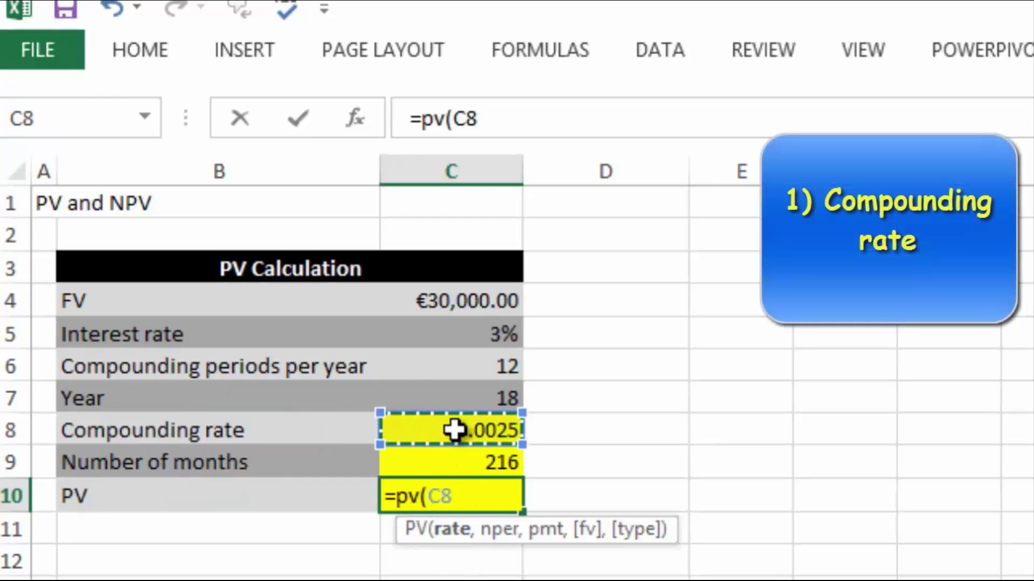
text(,)
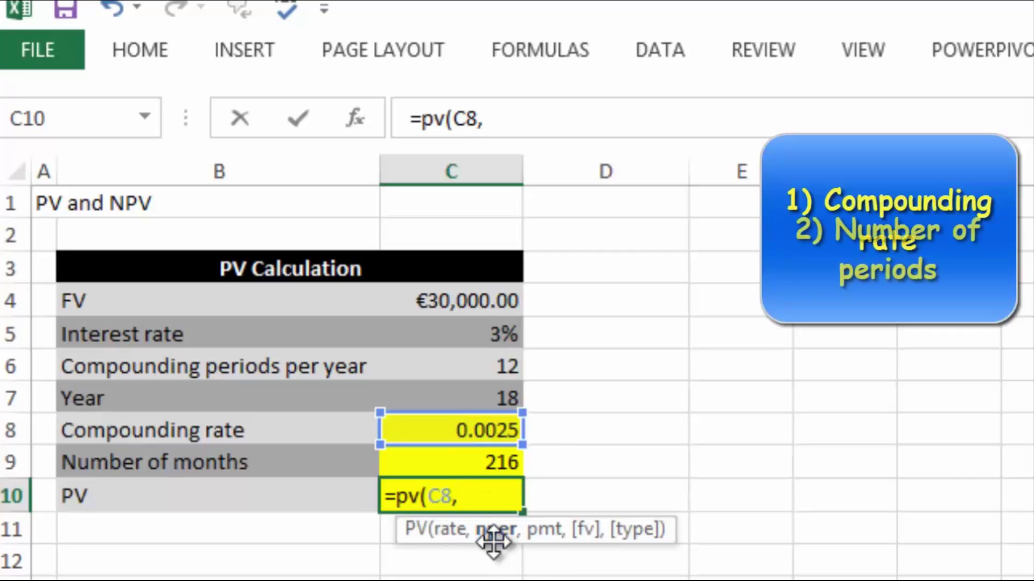
click(484, 459)
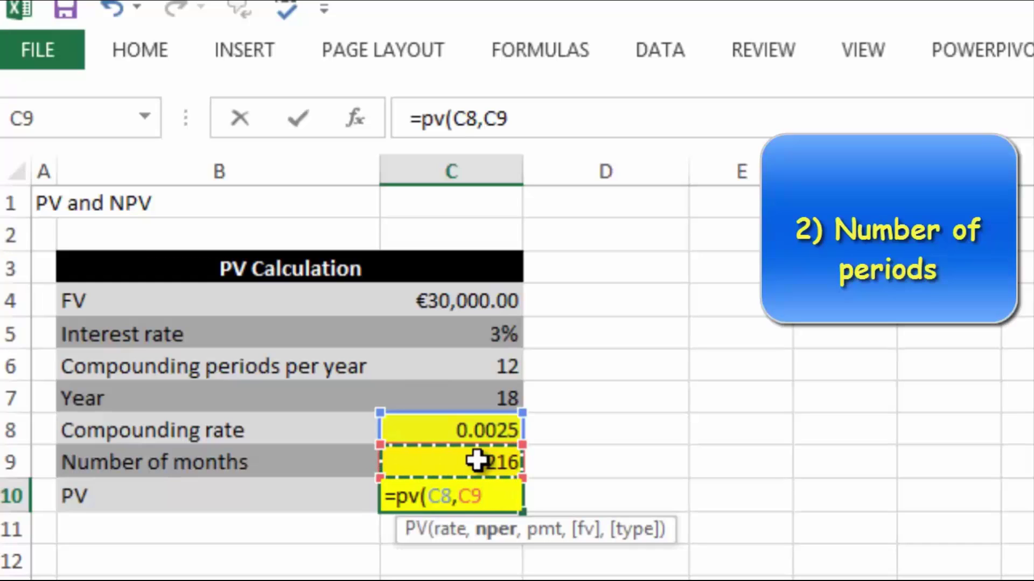
text(,)
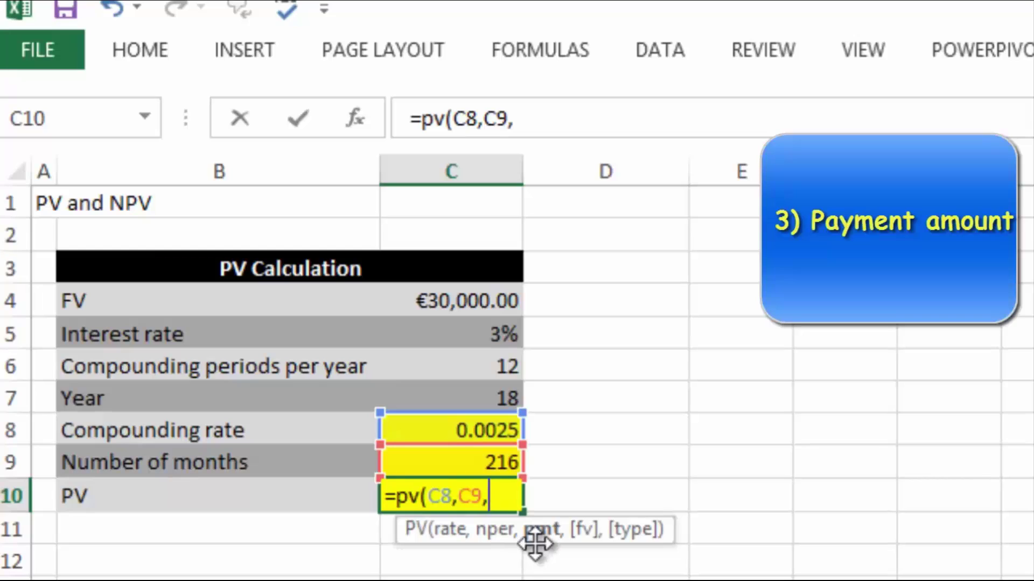
text(,)
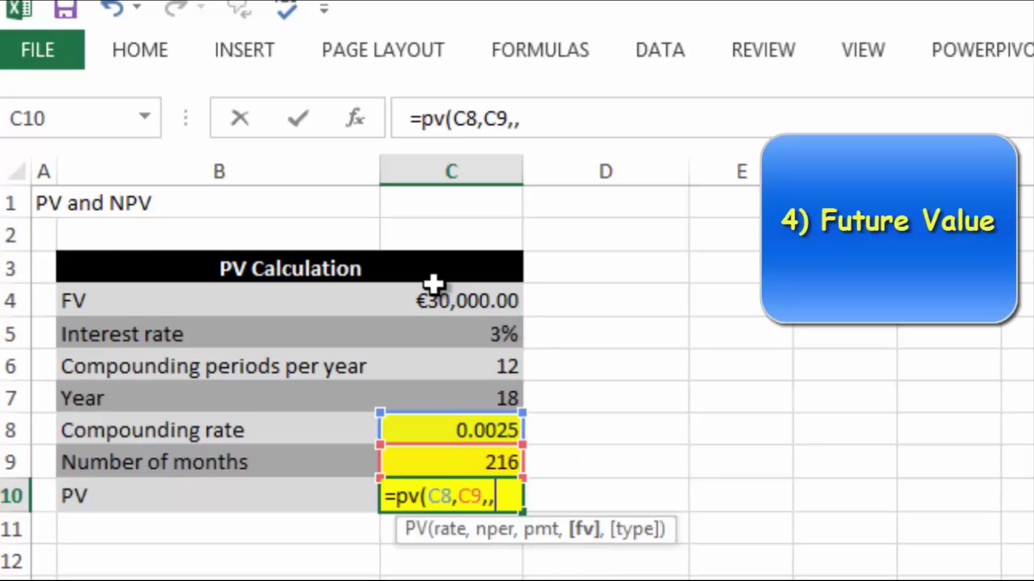
click(426, 302)
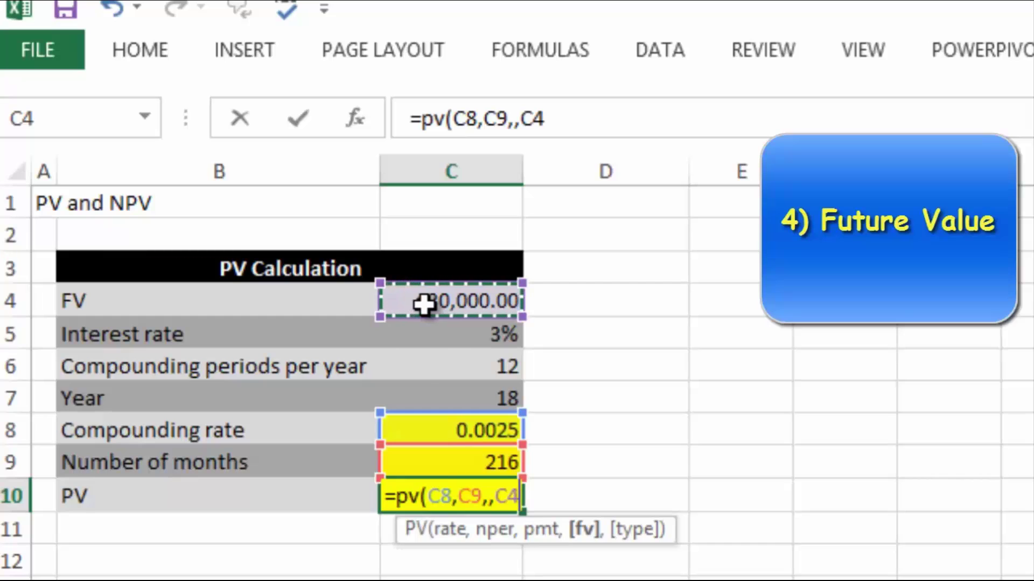
text())
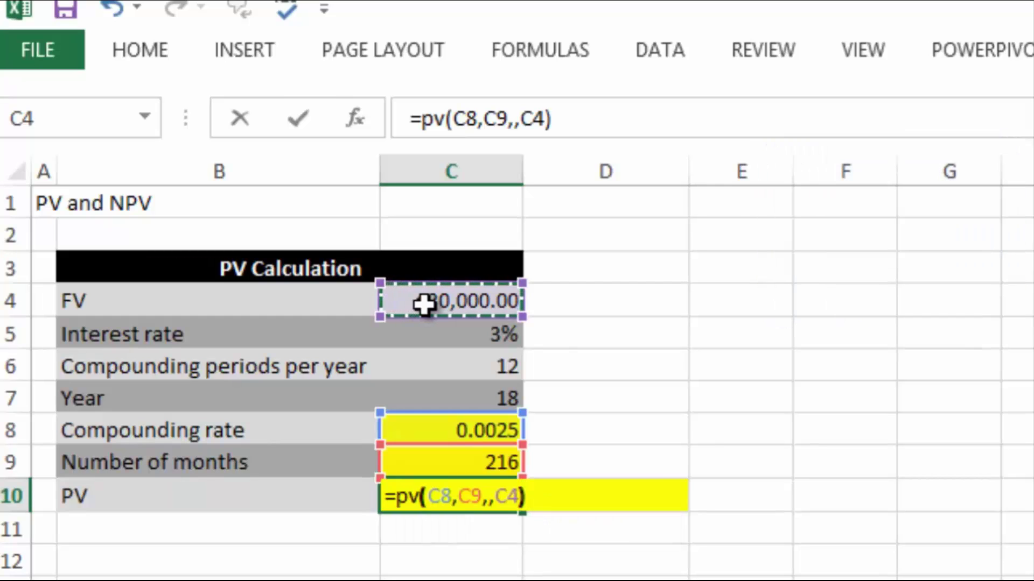
key(Return)
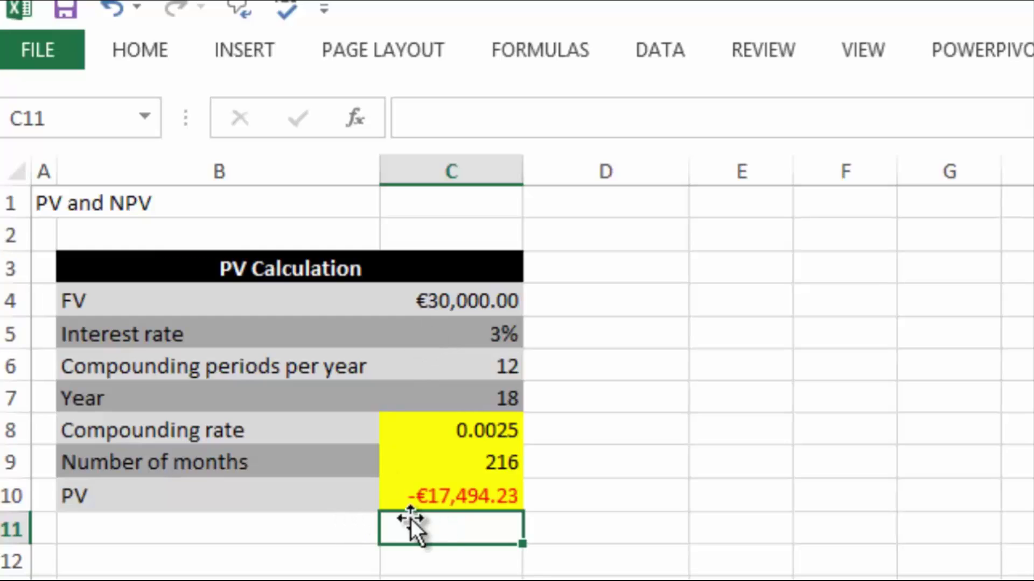
click(388, 486)
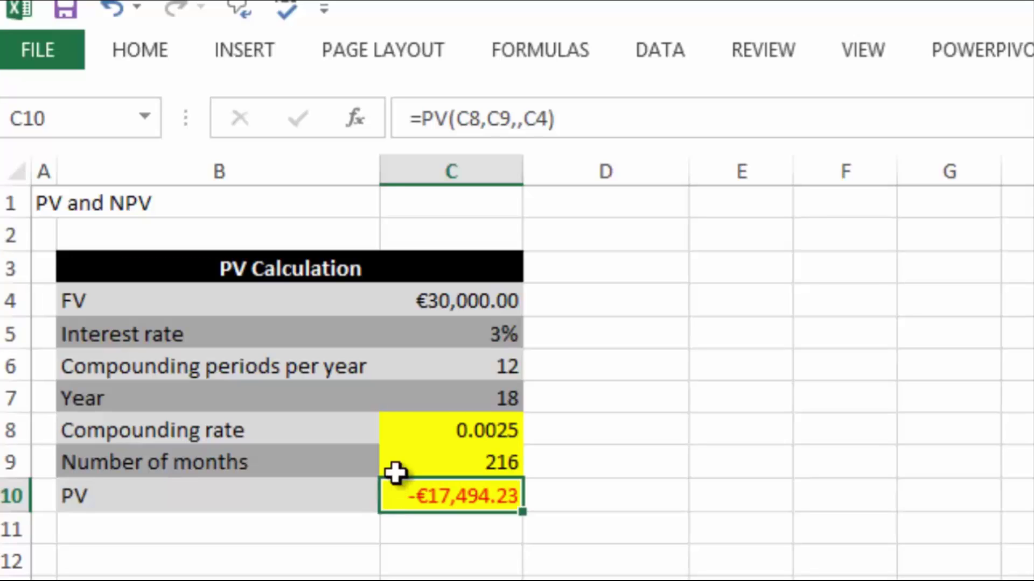
click(406, 332)
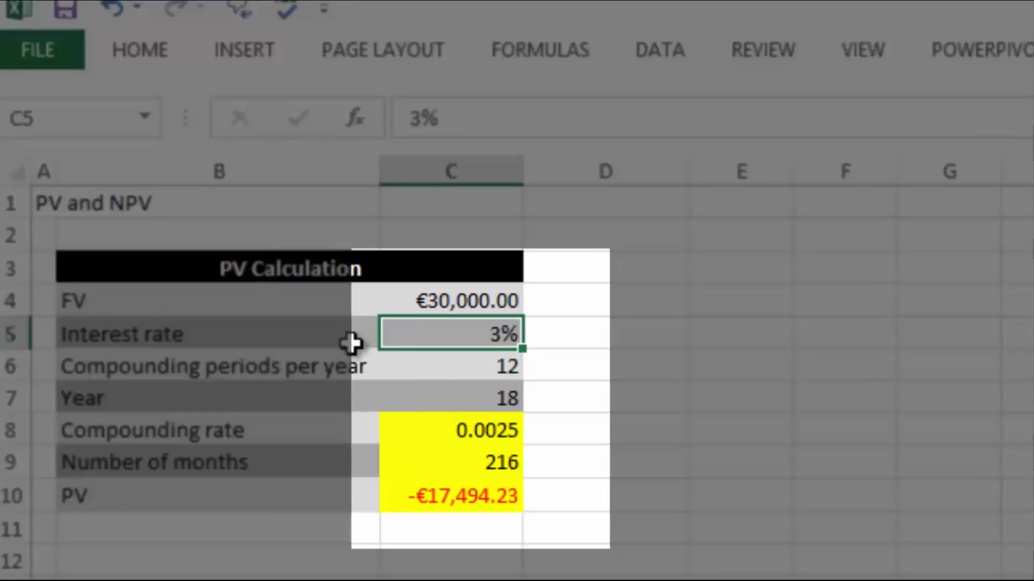
click(433, 366)
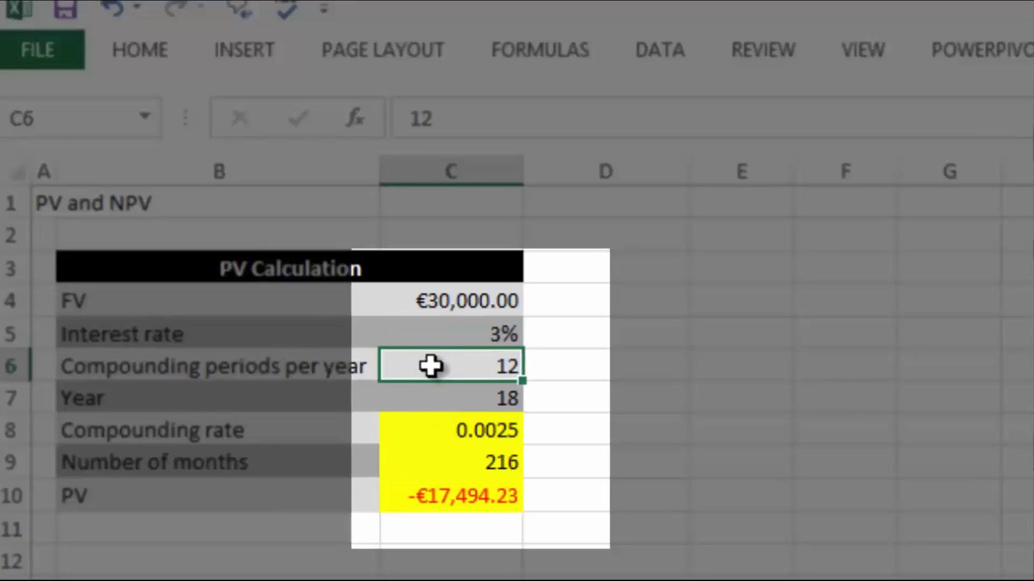
click(413, 400)
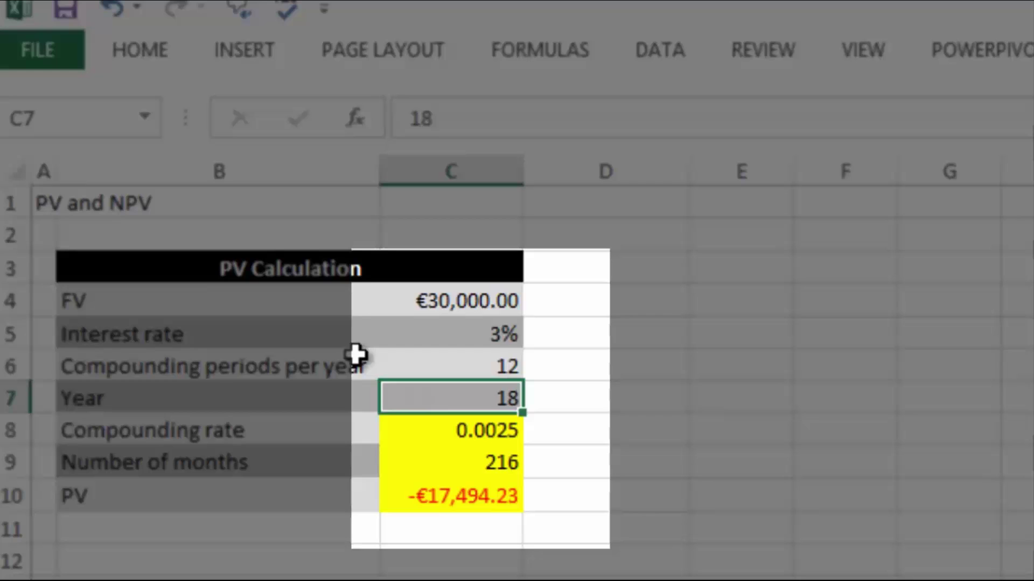
click(406, 301)
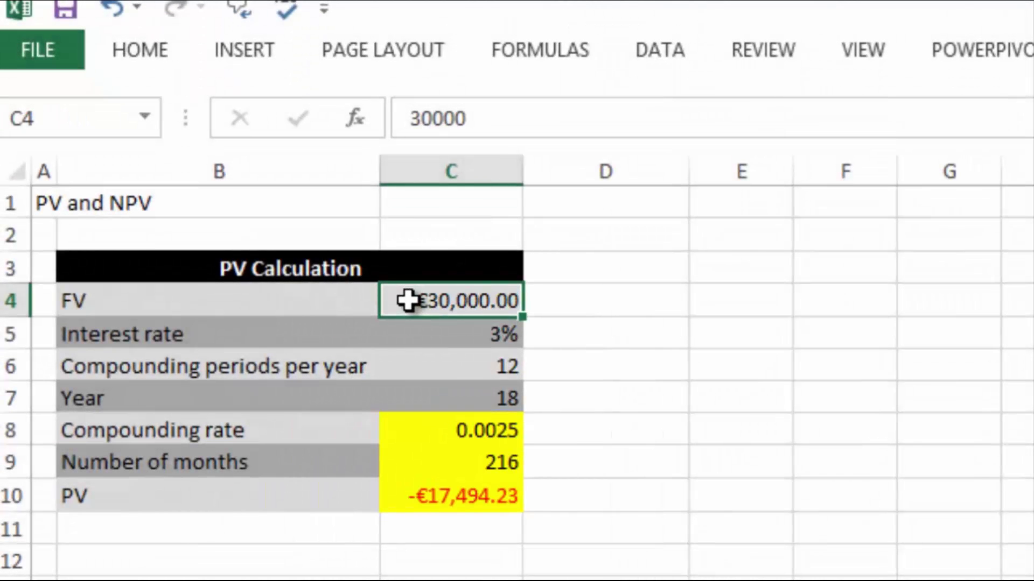